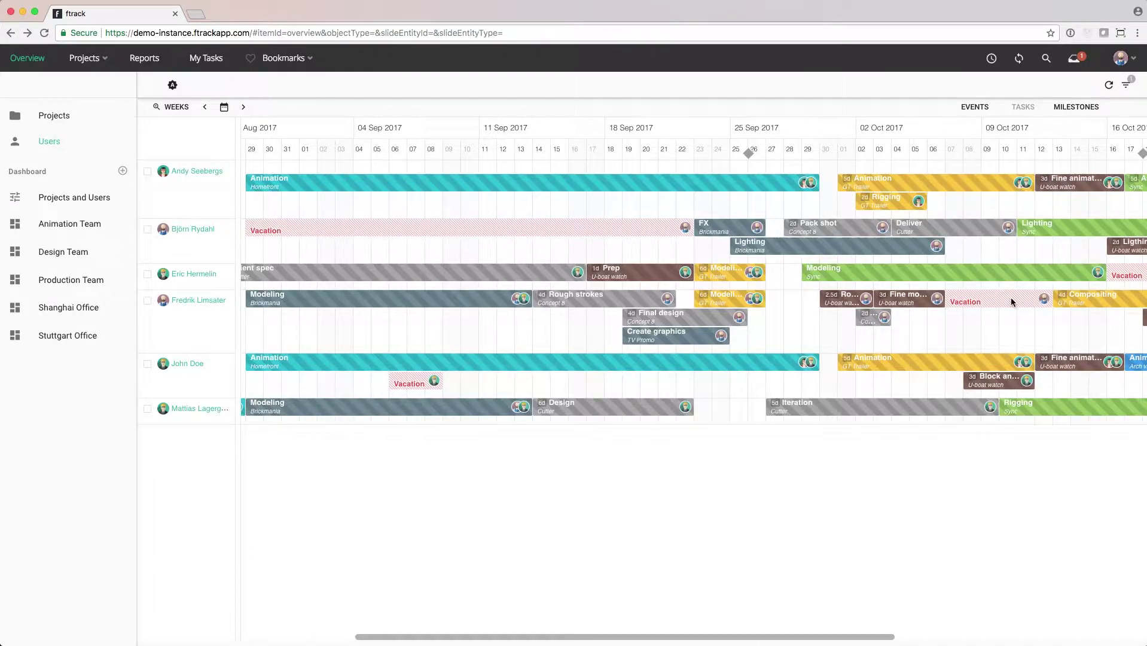
- Filter the Users timeline by Group Animation and hide the Filters panel again
{"action": "left_click", "coordinate": [1127, 86]}
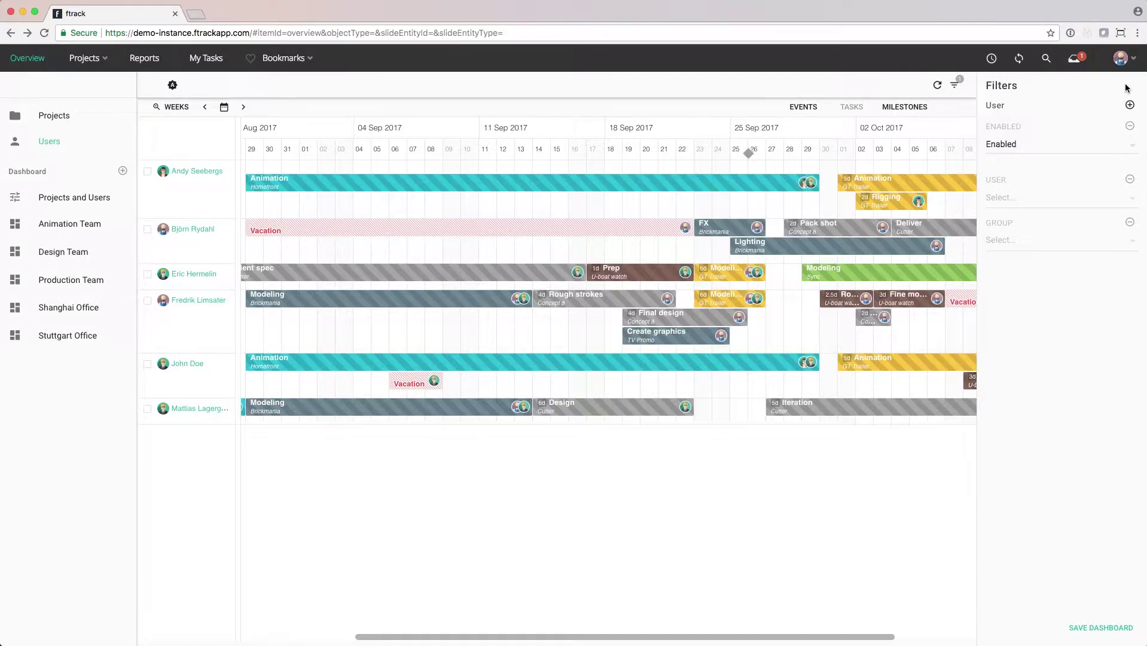
{"action": "left_click", "coordinate": [1129, 241]}
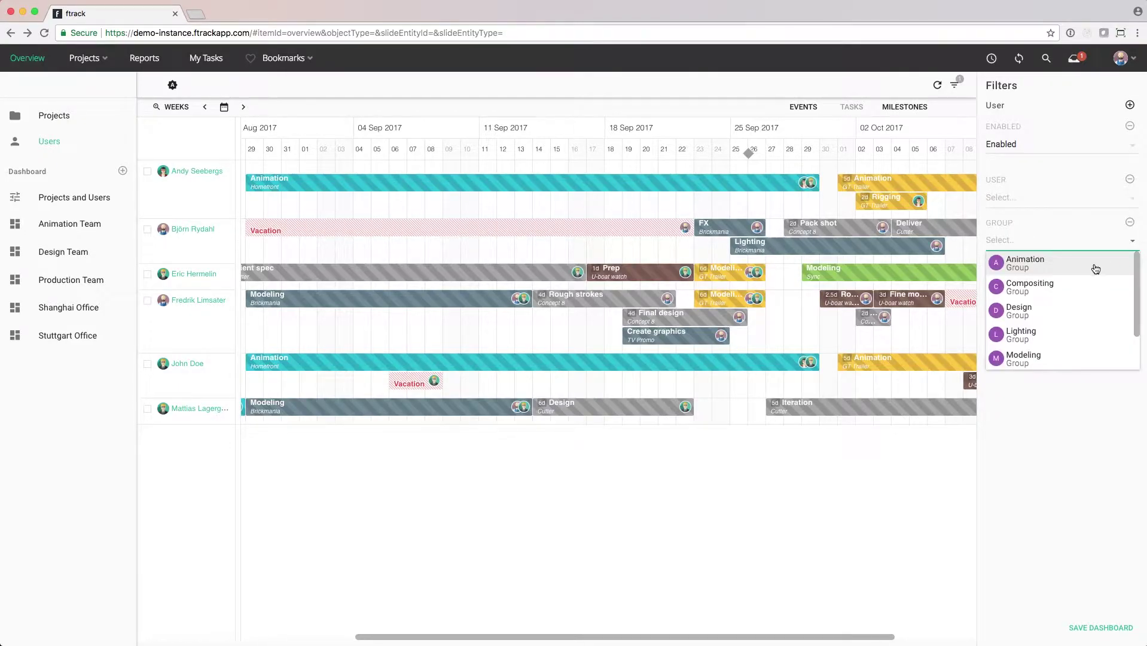
{"action": "left_click", "coordinate": [1095, 262]}
{"action": "left_click", "coordinate": [1083, 475]}
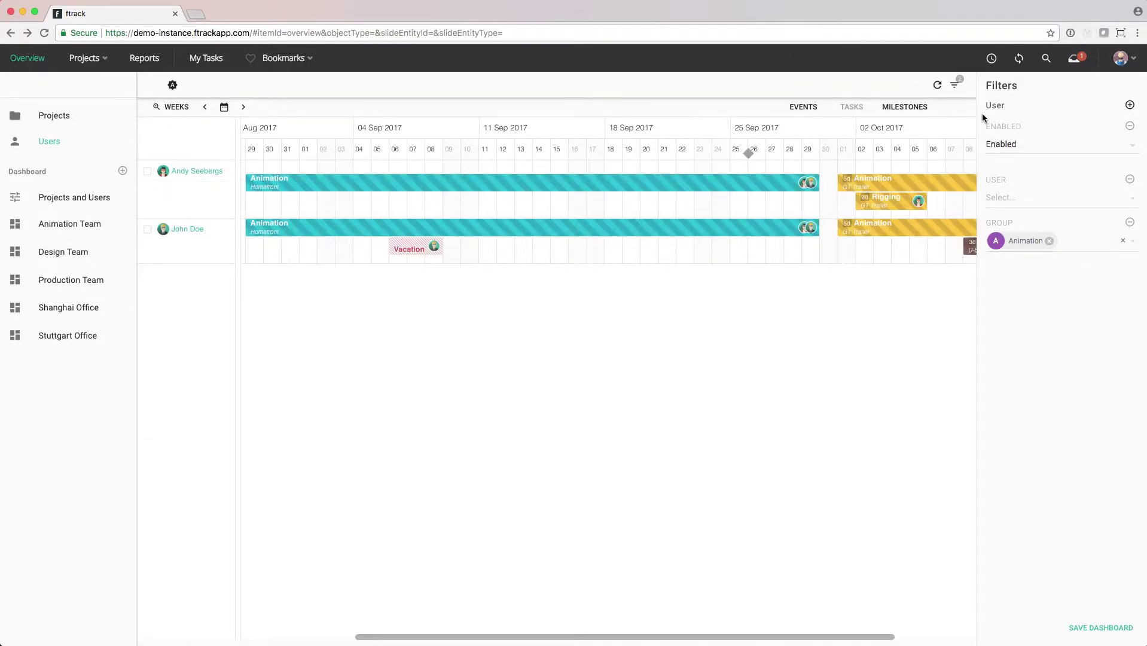
{"action": "left_click", "coordinate": [956, 87]}
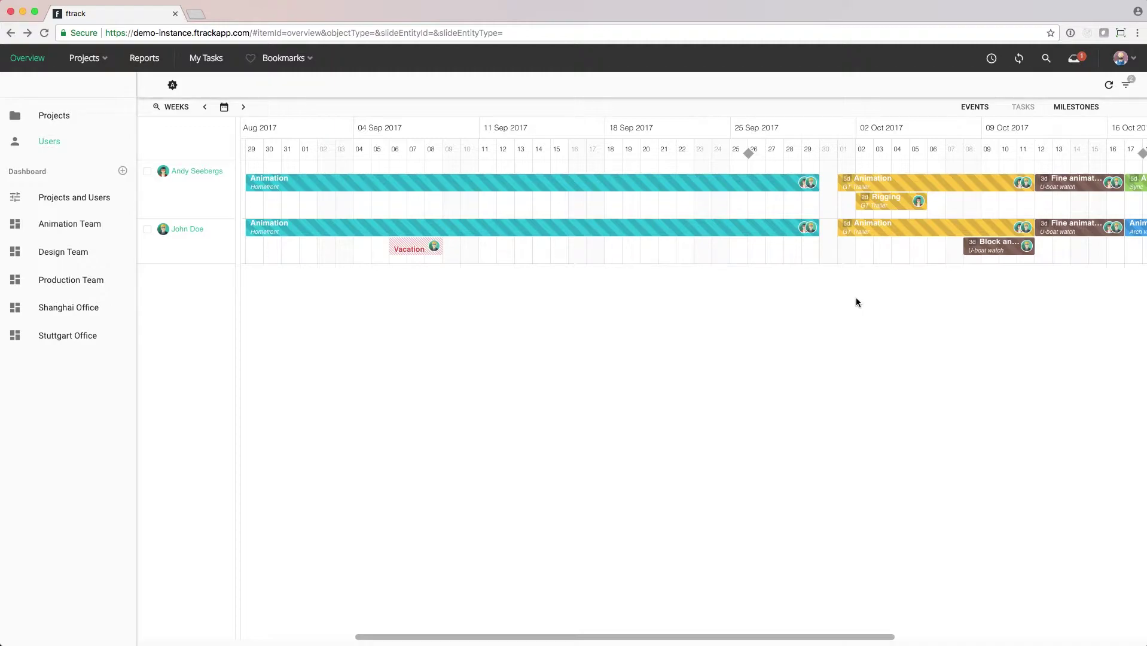
{"action": "left_click", "coordinate": [1023, 107]}
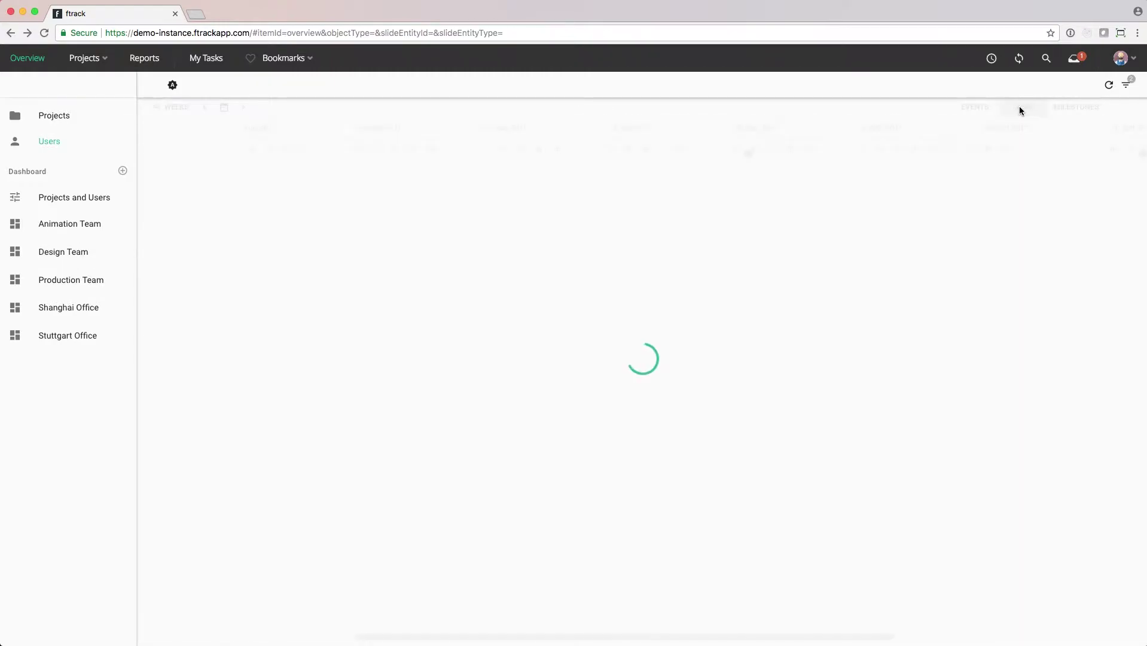
{"action": "left_click", "coordinate": [1021, 109]}
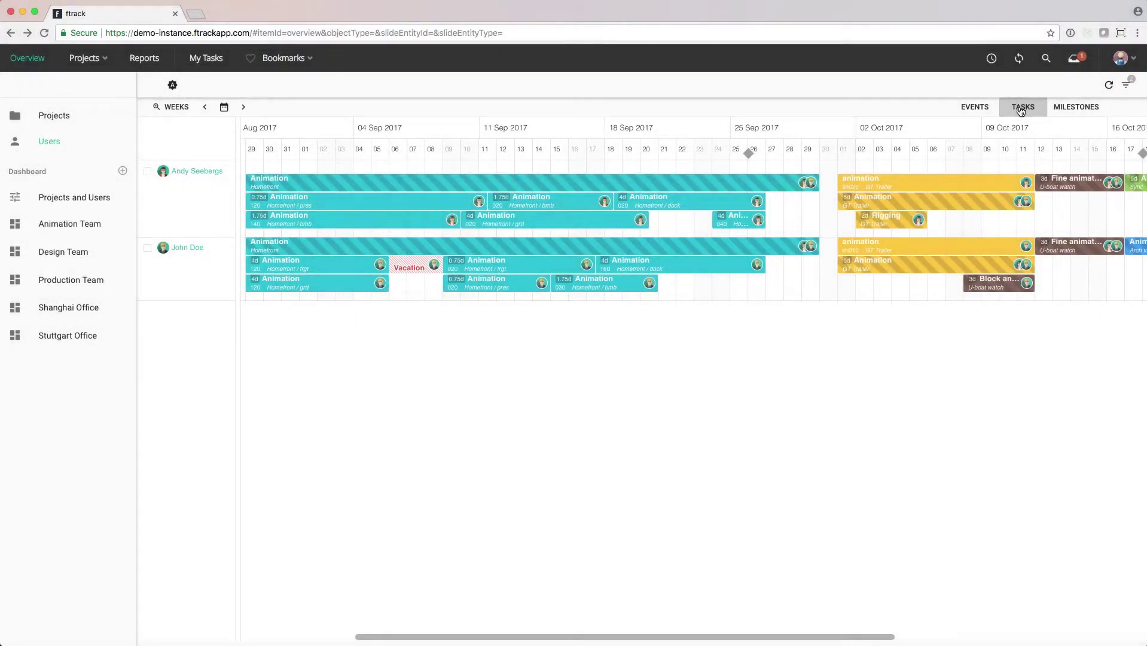
{"action": "left_click", "coordinate": [1019, 110]}
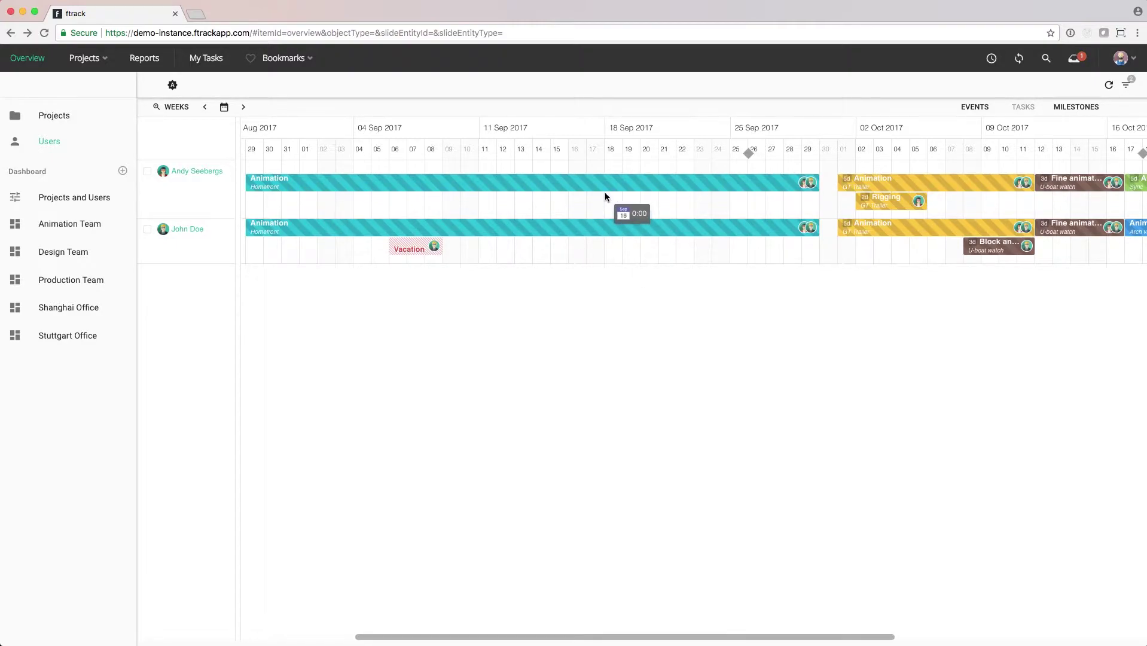
- Create a Conference event spanning 18–20 September 2017 in the first user's row and save it
{"action": "left_click_drag", "start_coordinate": [605, 192], "coordinate": [651, 202]}
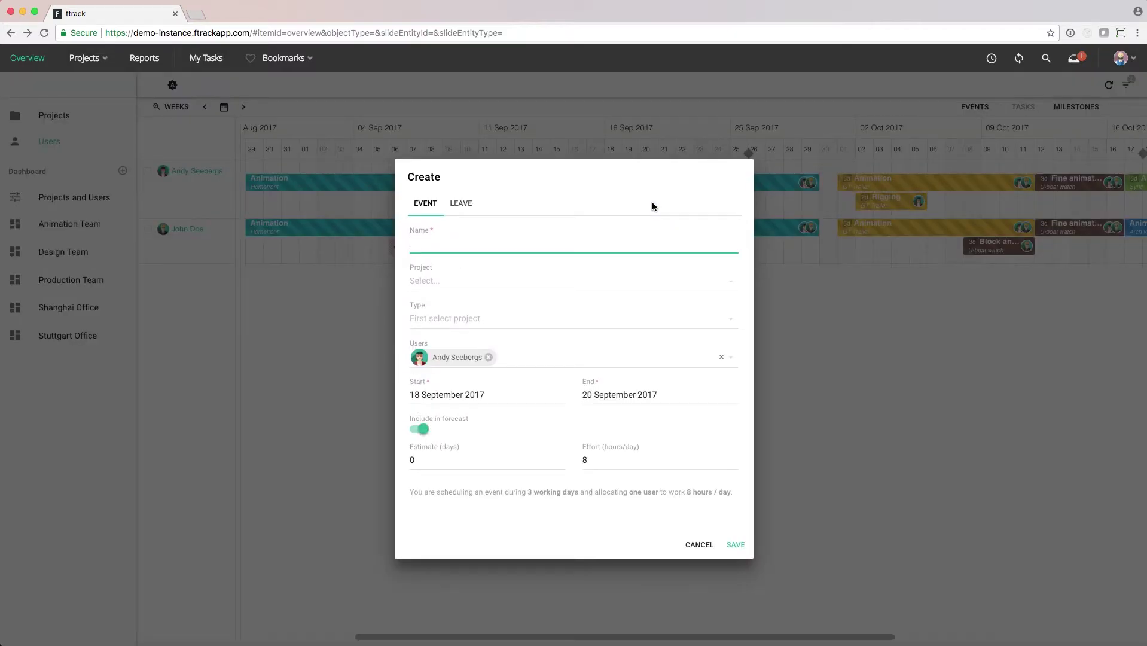
{"action": "type", "text": "Conferen"}
{"action": "type", "text": "ce"}
{"action": "left_click", "coordinate": [735, 544]}
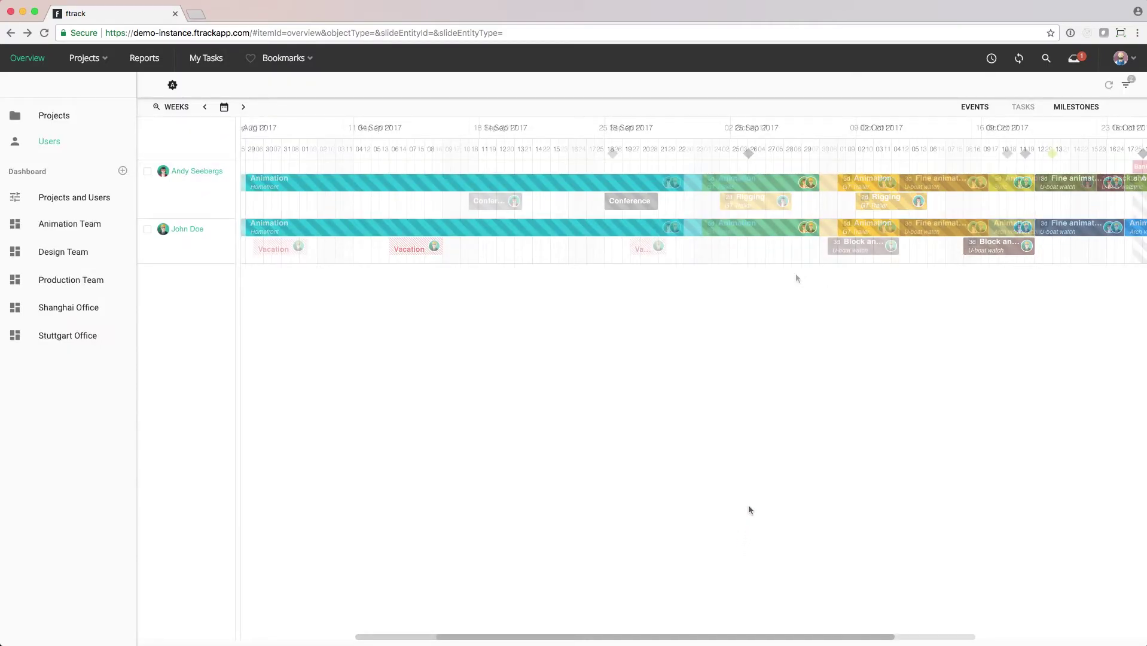
- Create a Holiday leave for 3–4 October 2017 with Everyone enabled and save it
{"action": "mouse_move", "coordinate": [736, 251]}
{"action": "left_mouse_down"}
{"action": "mouse_move", "coordinate": [784, 257]}
{"action": "mouse_move", "coordinate": [764, 262]}
{"action": "left_mouse_up"}
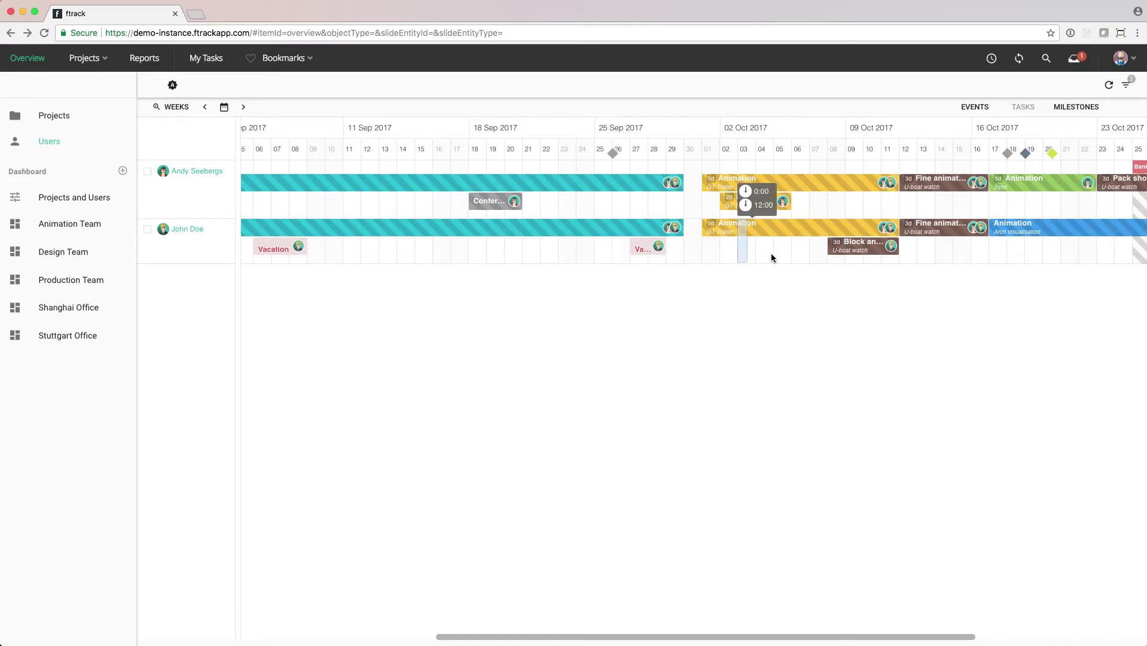
{"action": "left_click", "coordinate": [460, 204]}
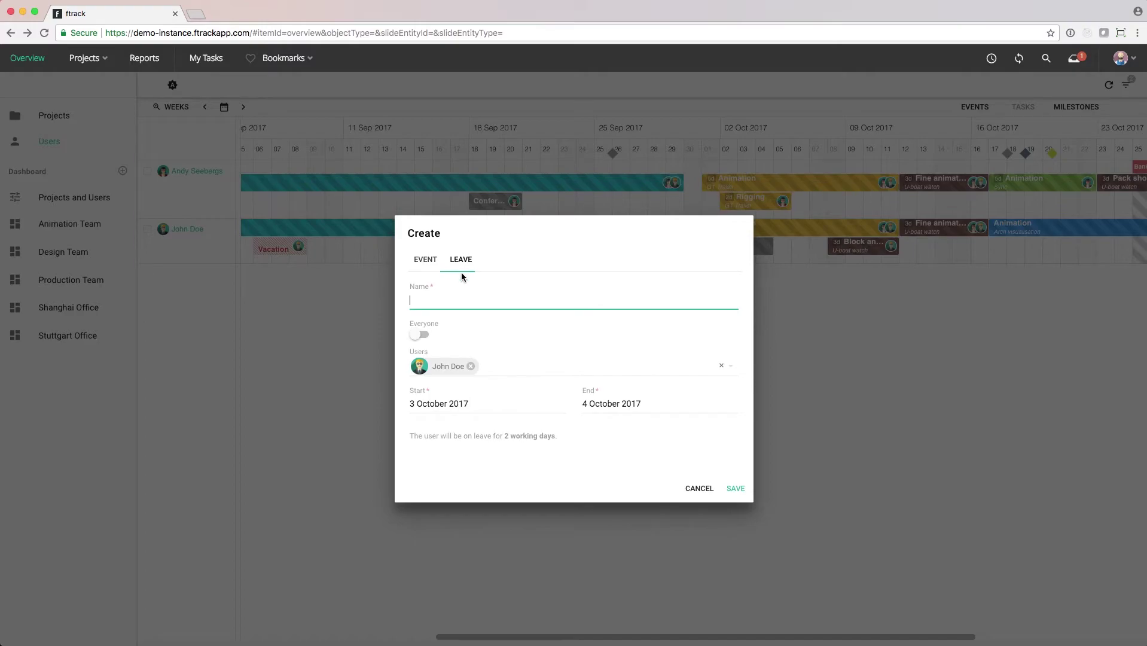
{"action": "type", "text": "H"}
{"action": "type", "text": "oliday"}
{"action": "left_click", "coordinate": [419, 333]}
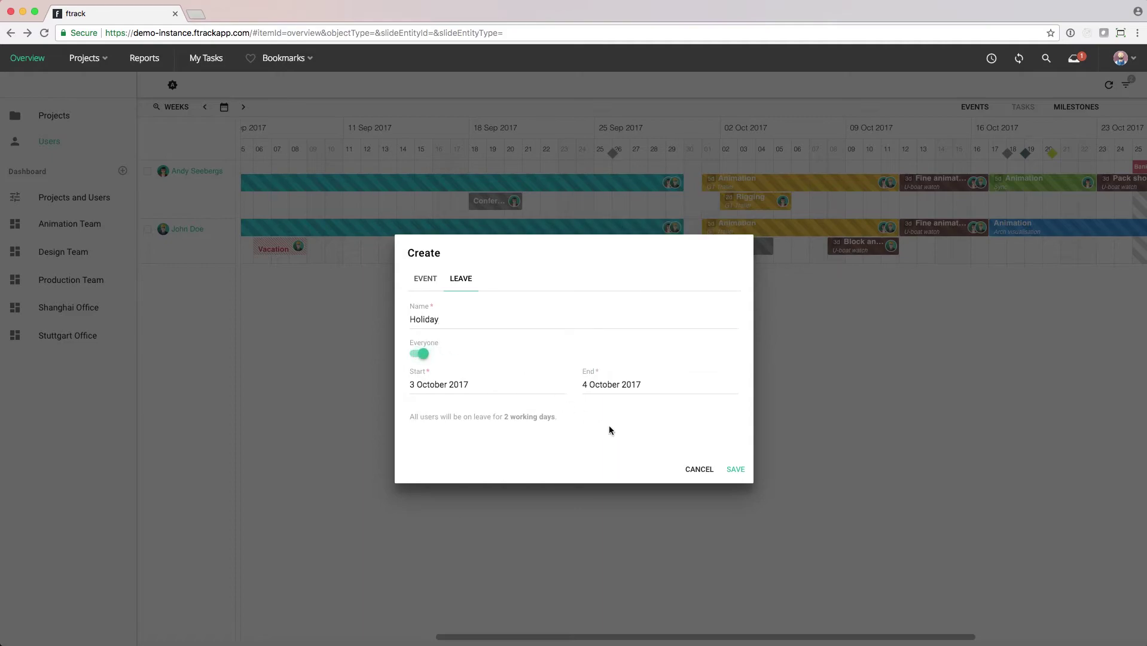
{"action": "left_click", "coordinate": [735, 470]}
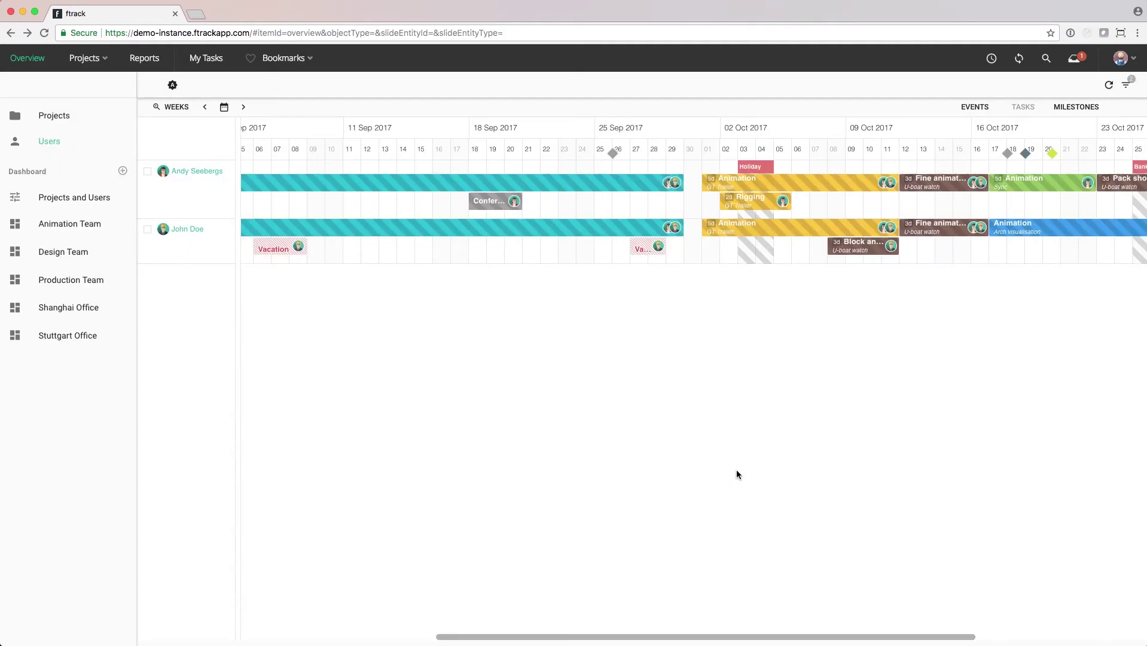
- Switch to the Projects and Users dashboard filtered to Group Animation and Project Homefront
{"action": "left_click", "coordinate": [106, 196]}
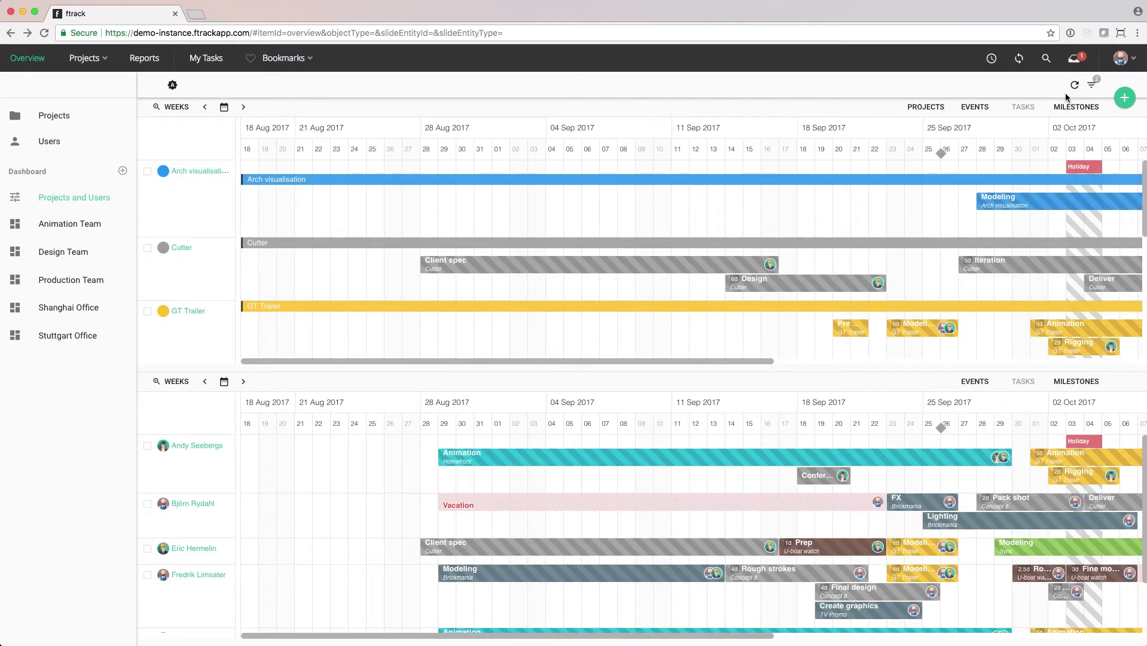
{"action": "left_click", "coordinate": [1093, 84]}
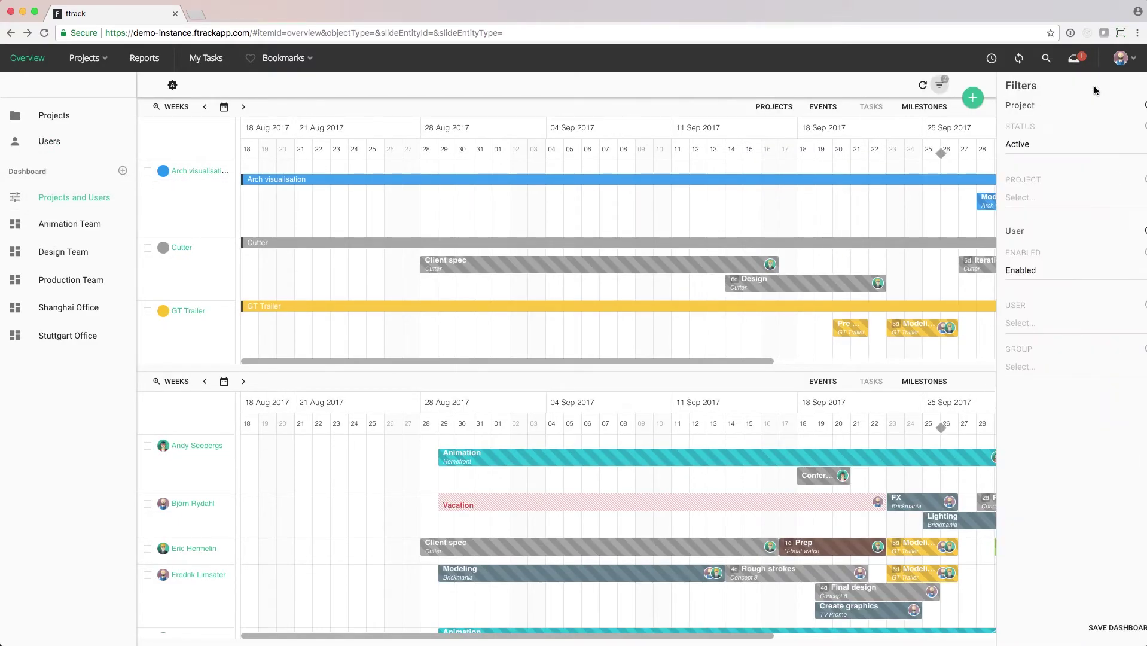
{"action": "left_click", "coordinate": [1032, 364]}
{"action": "left_click", "coordinate": [1025, 386]}
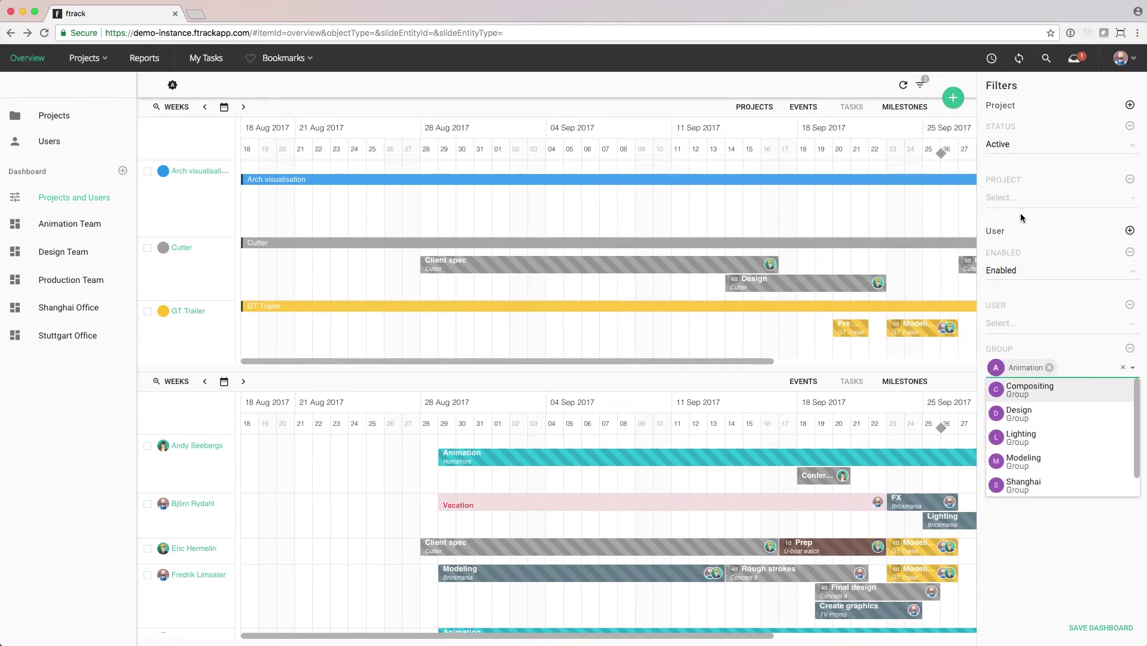
{"action": "left_click", "coordinate": [1019, 194]}
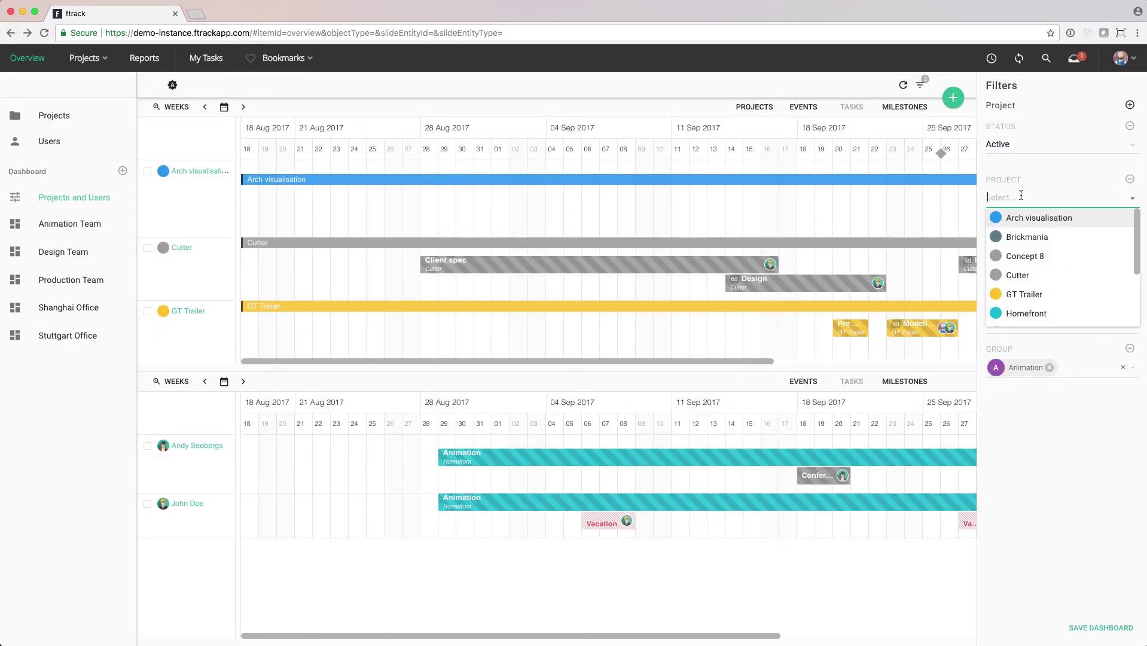
{"action": "left_click", "coordinate": [1027, 314]}
{"action": "left_click", "coordinate": [1025, 500]}
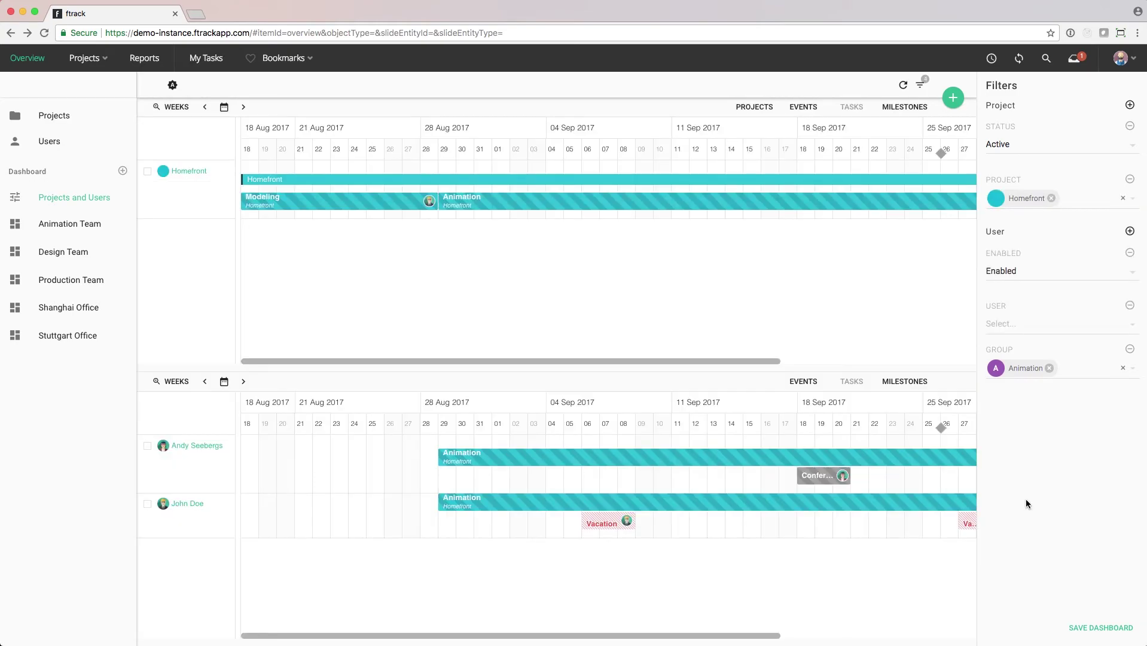